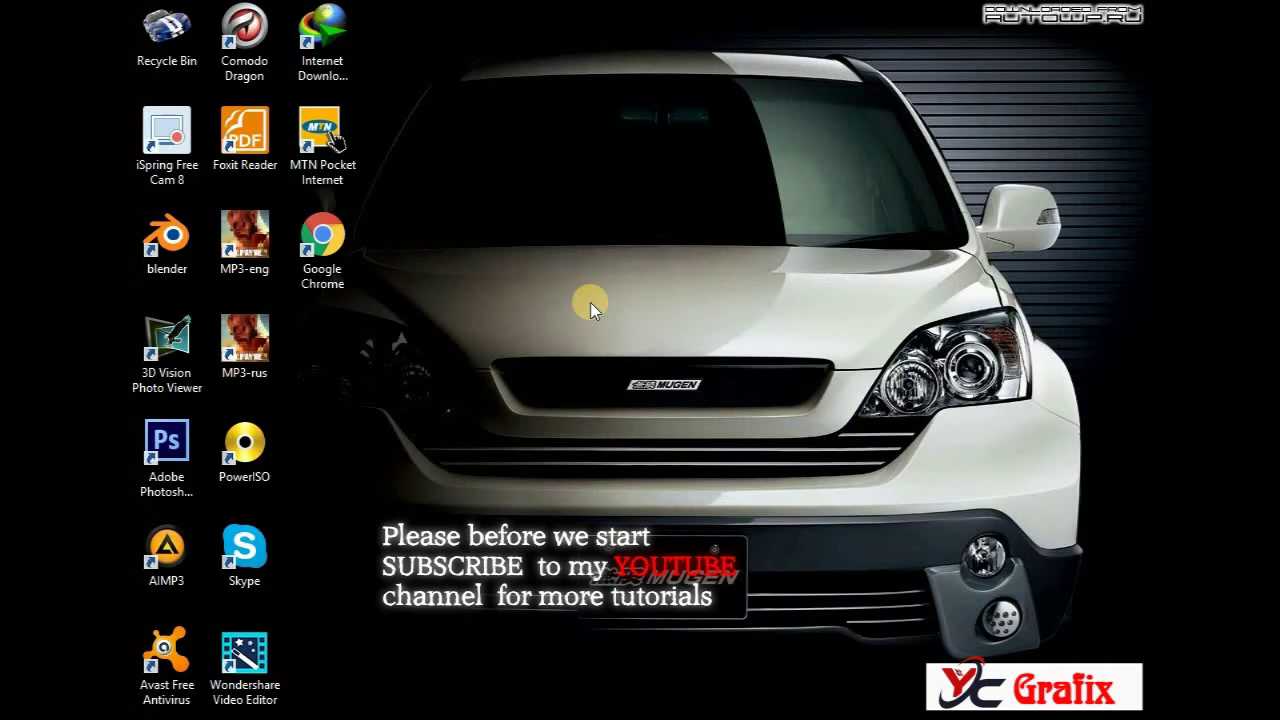
Refresh the Windows desktop three times from its right-click menu
{"action": "right_click", "coordinate": [590, 302]}
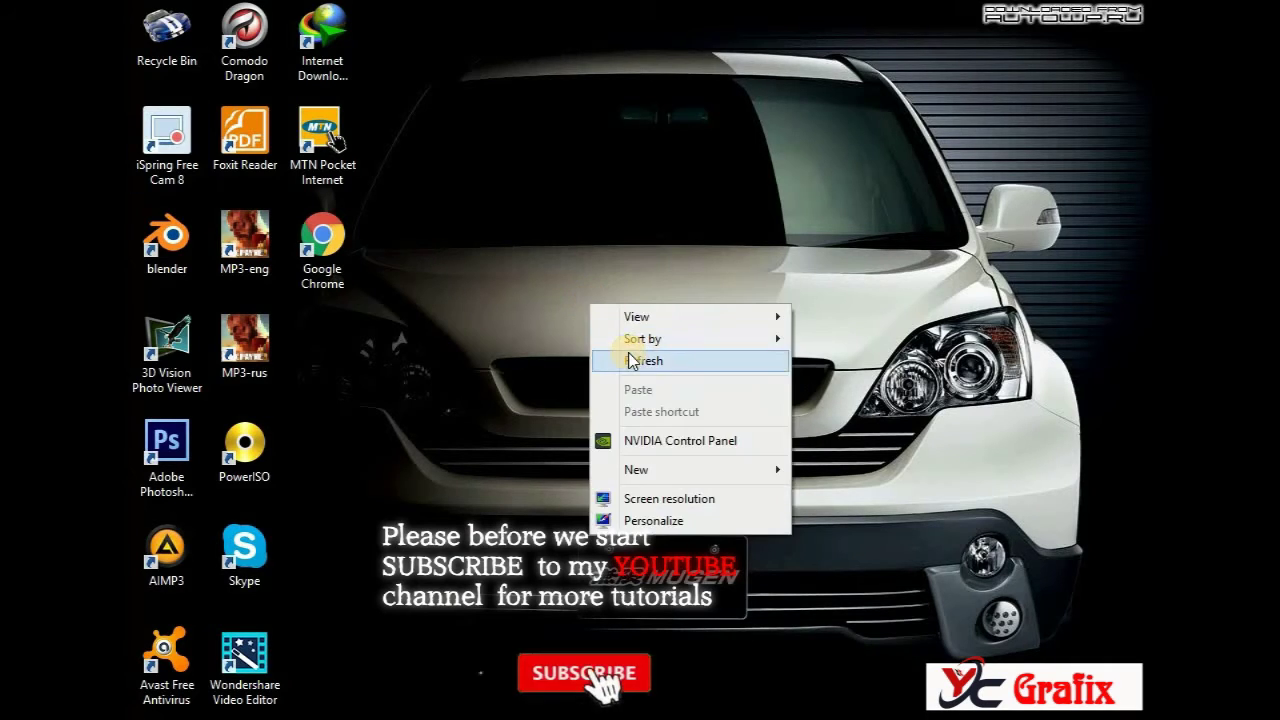
{"action": "left_click", "coordinate": [628, 352]}
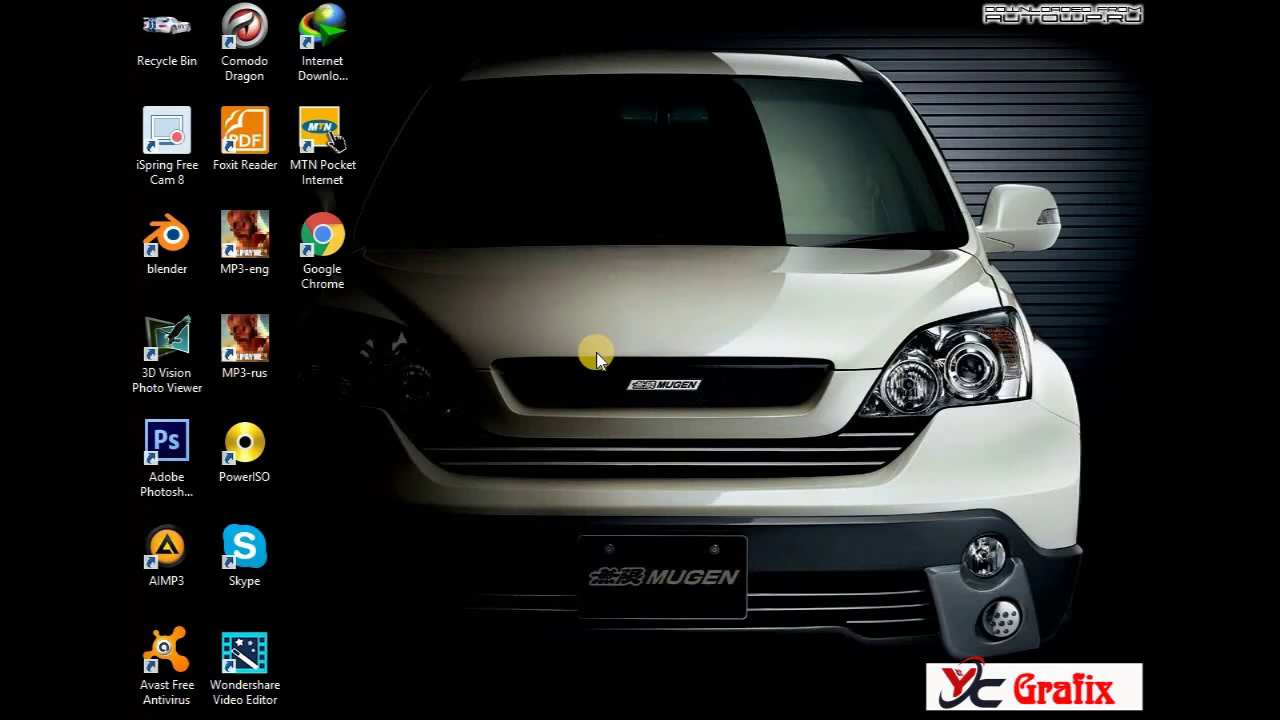
{"action": "right_click", "coordinate": [597, 354]}
{"action": "left_click", "coordinate": [636, 411]}
{"action": "right_click", "coordinate": [679, 264]}
{"action": "left_click", "coordinate": [703, 321]}
Launch Photoshop CS6 from its desktop shortcut and maximize its window
{"action": "left_click", "coordinate": [188, 452]}
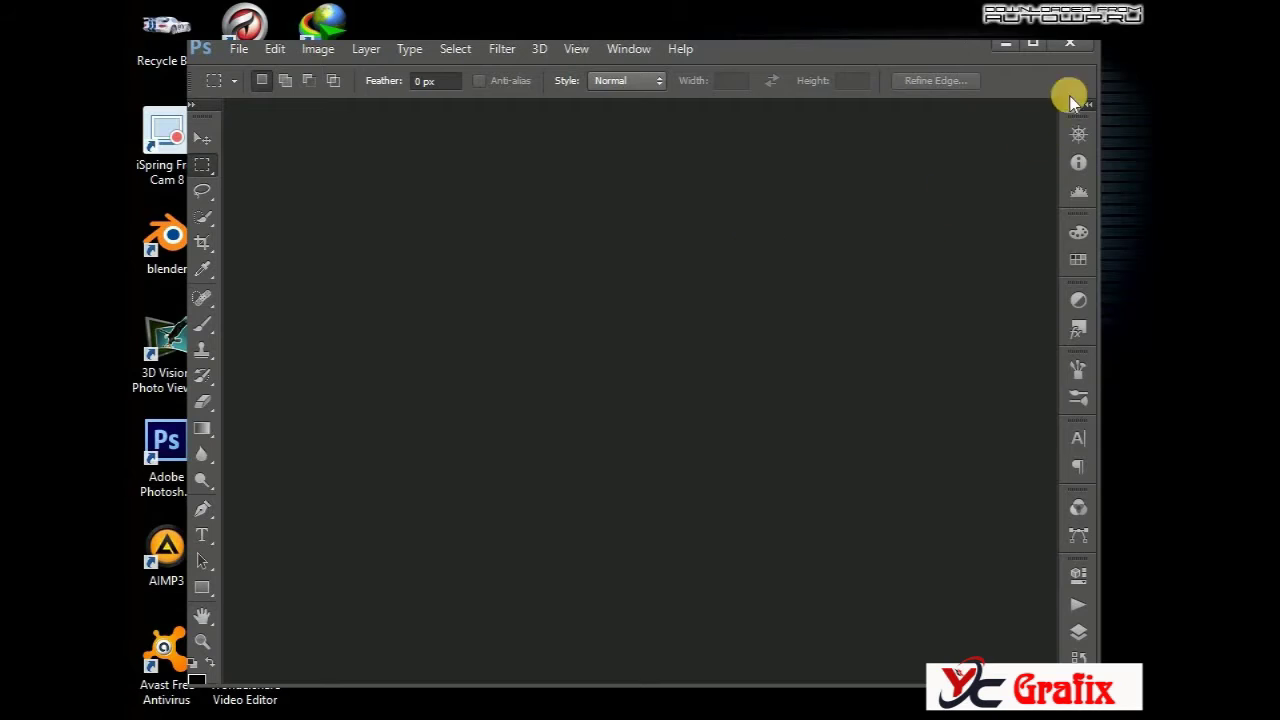
{"action": "left_click", "coordinate": [1027, 45]}
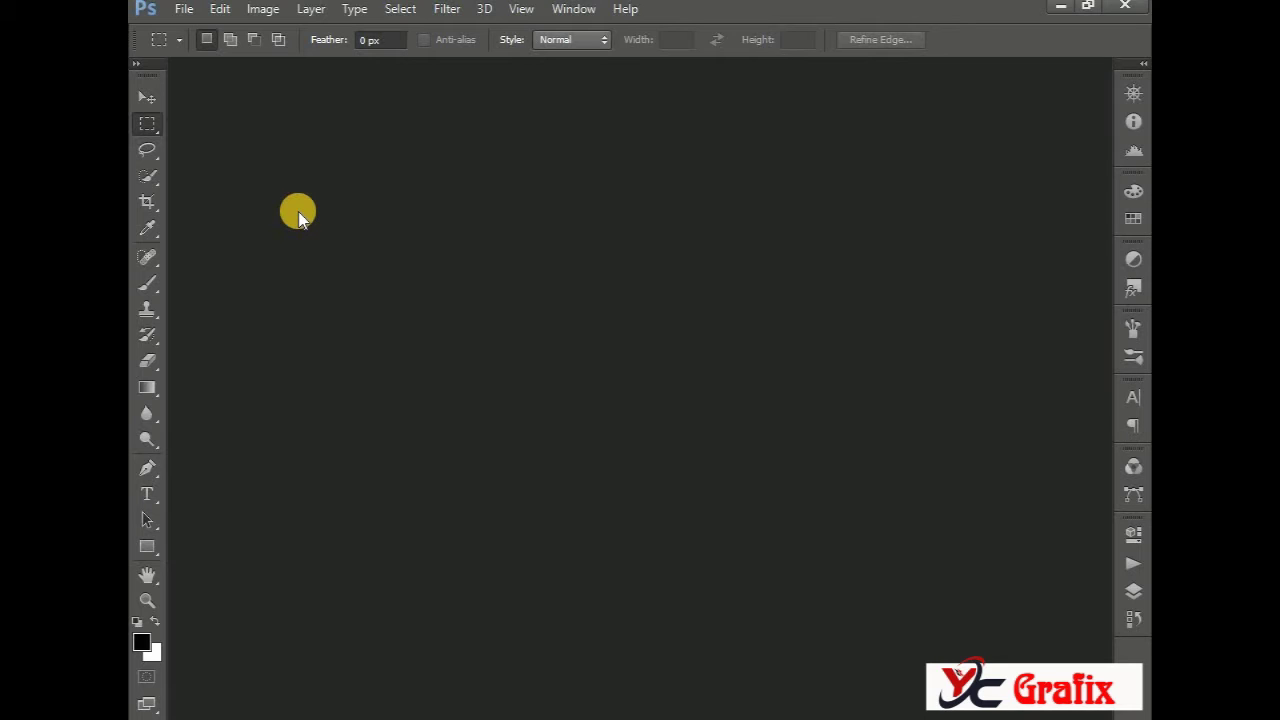
{"action": "left_click", "coordinate": [182, 12]}
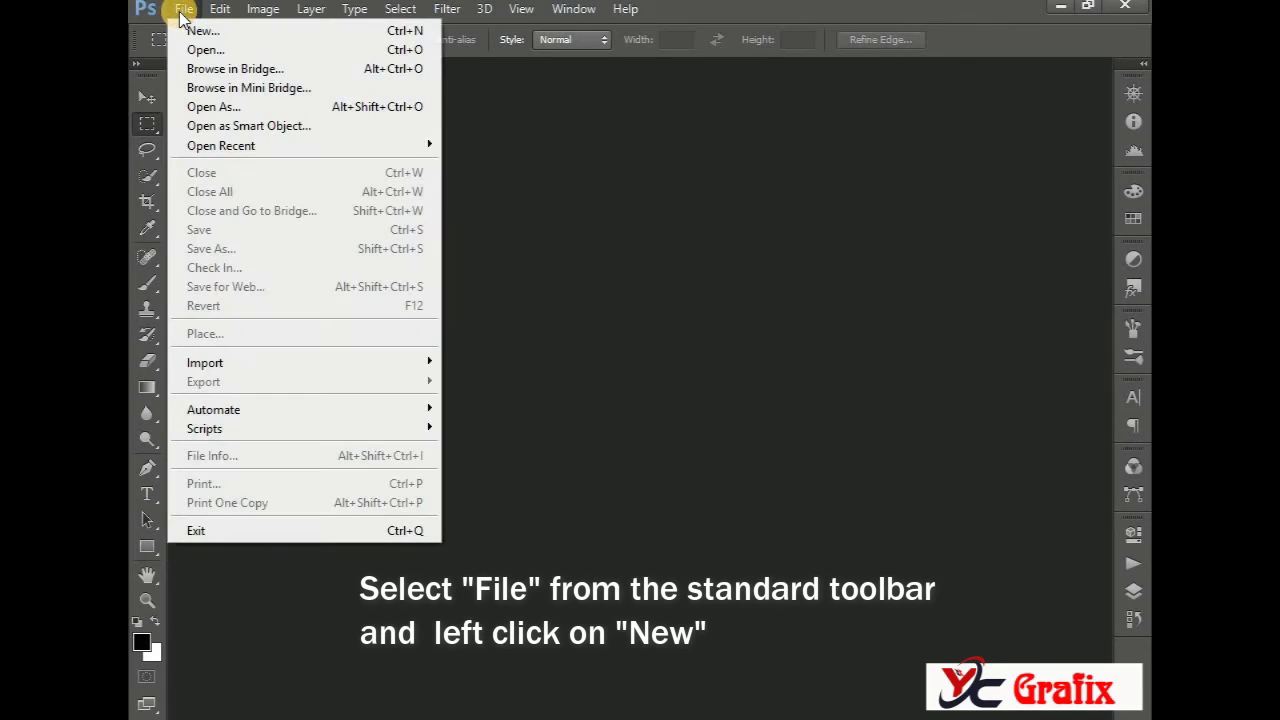
Start a new document and replace the name Untitled-1 with YOUNG CKEF
{"action": "left_click", "coordinate": [197, 30]}
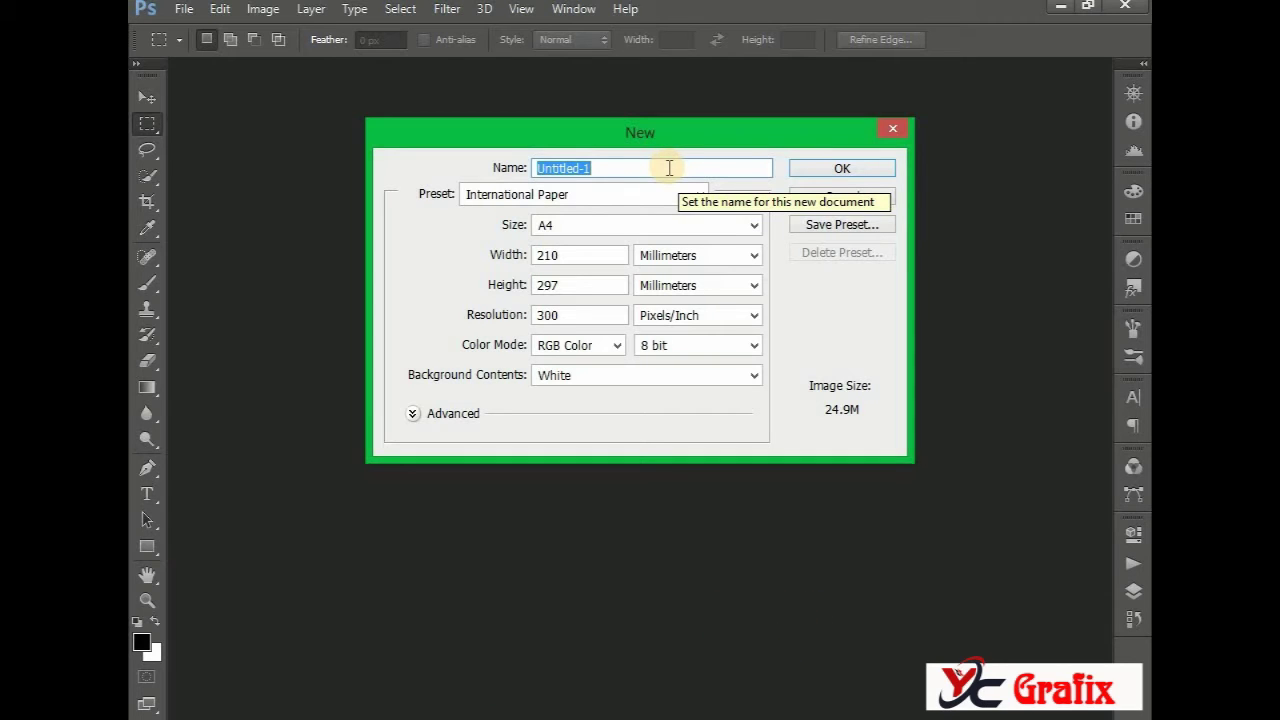
{"action": "left_click", "coordinate": [637, 168]}
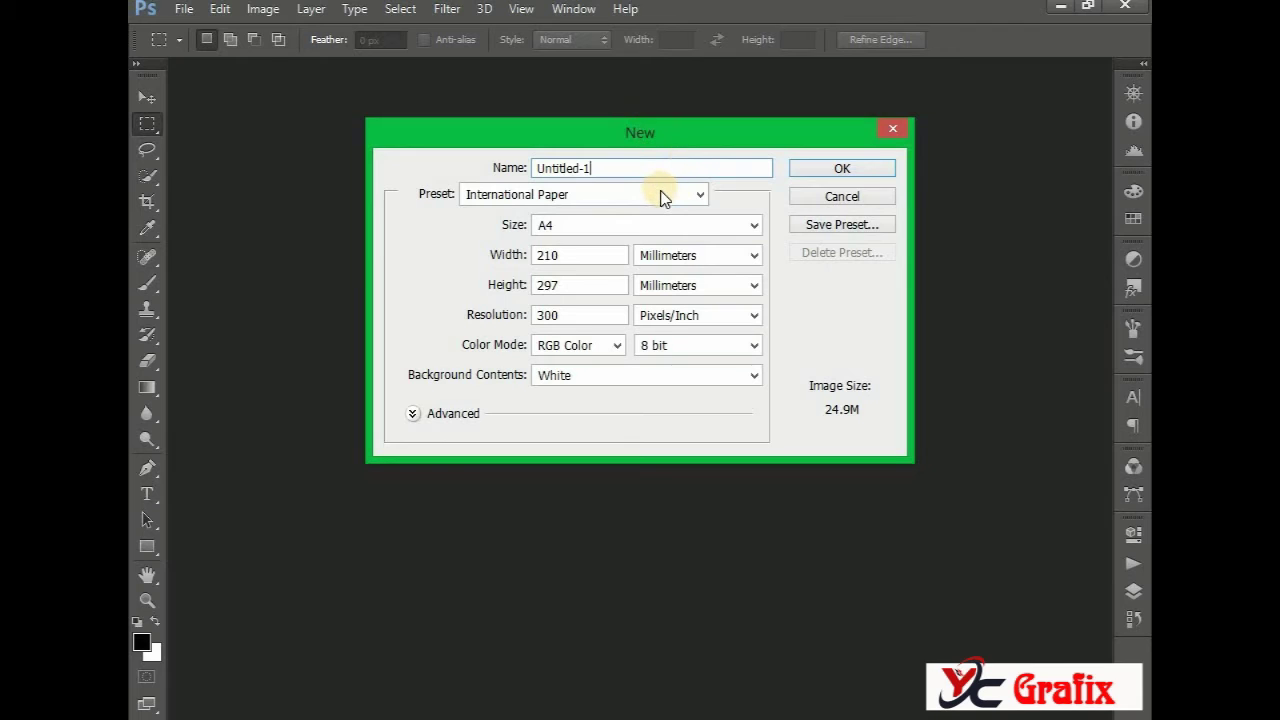
{"action": "left_click_drag", "start_coordinate": [629, 170], "coordinate": [530, 170]}
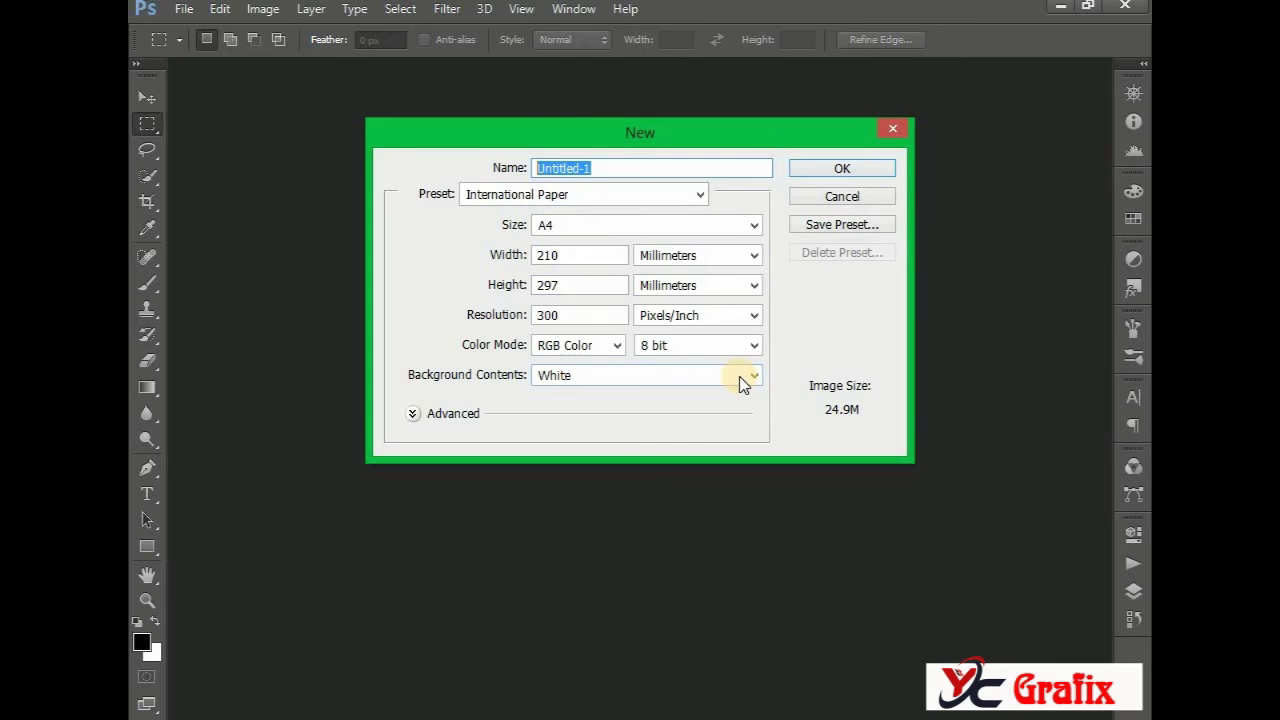
{"action": "type", "text": "YOUNG CKEF"}
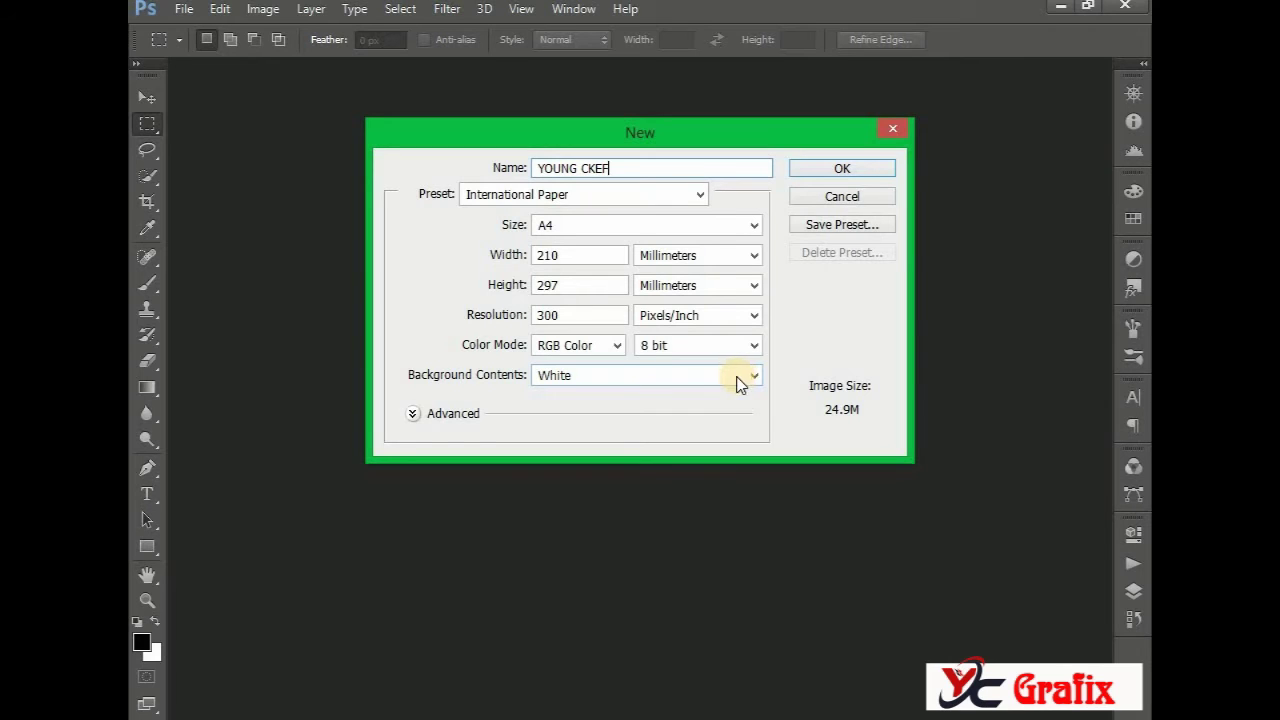
{"action": "left_click", "coordinate": [595, 168]}
{"action": "type", "text": "L"}
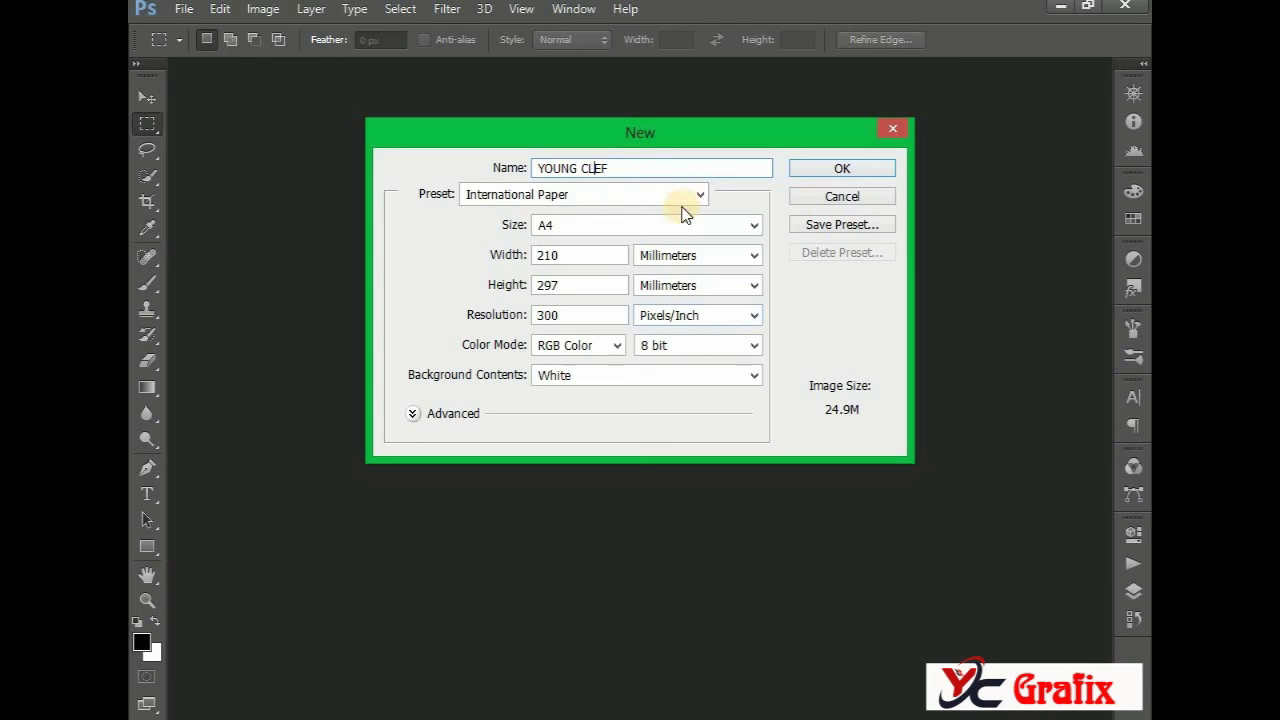
Correct the name to YOUNG CLEF, leaving the preset on International Paper
{"action": "left_click", "coordinate": [698, 197]}
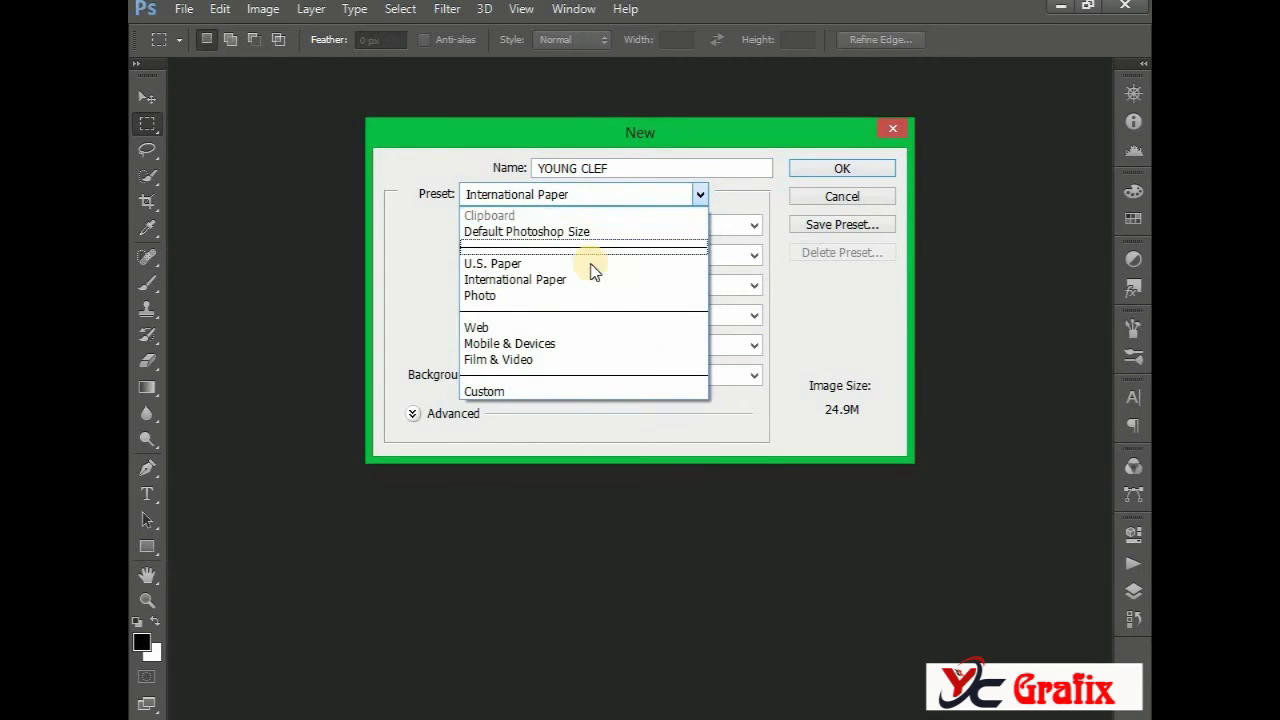
{"action": "left_click", "coordinate": [698, 196]}
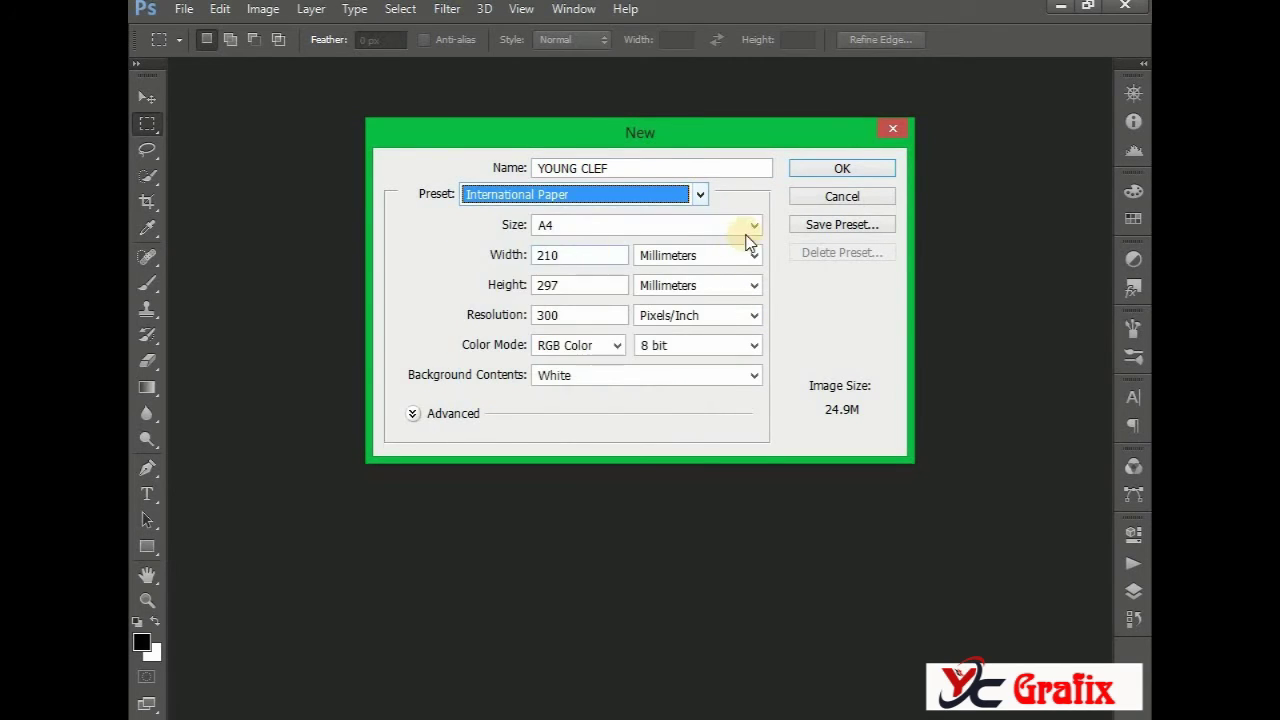
{"action": "left_click", "coordinate": [700, 198]}
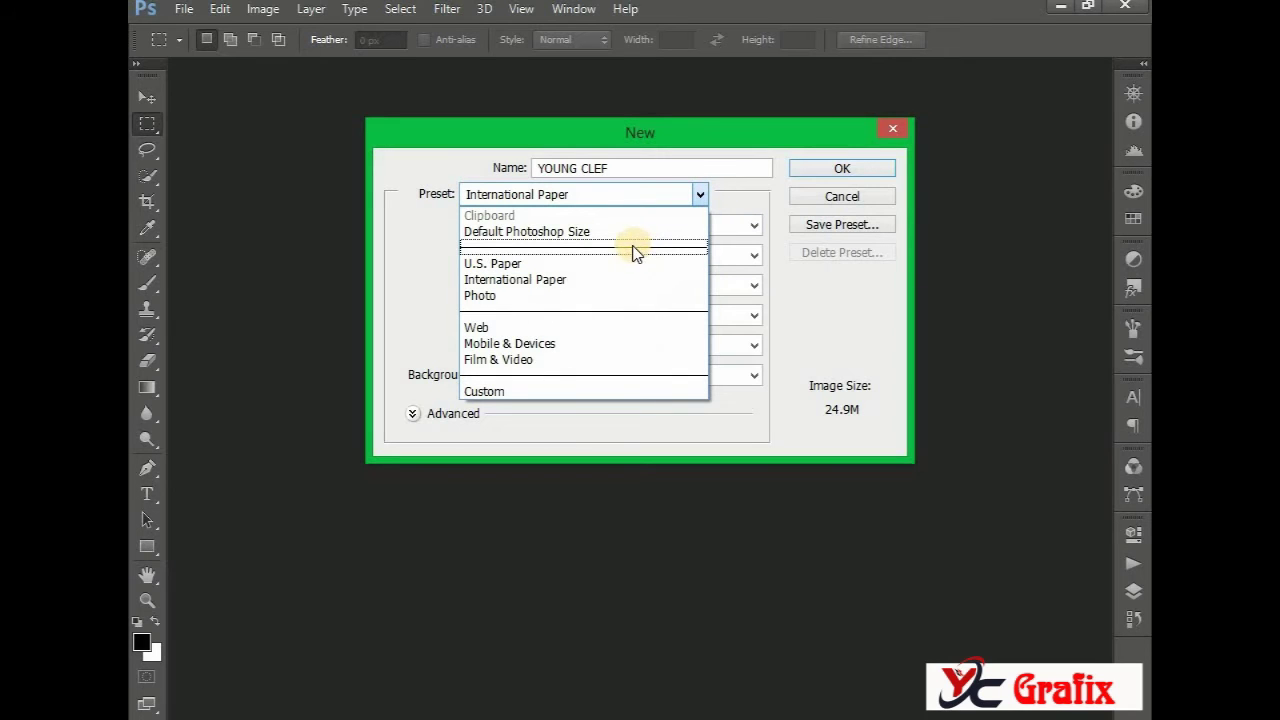
{"action": "left_click", "coordinate": [584, 246]}
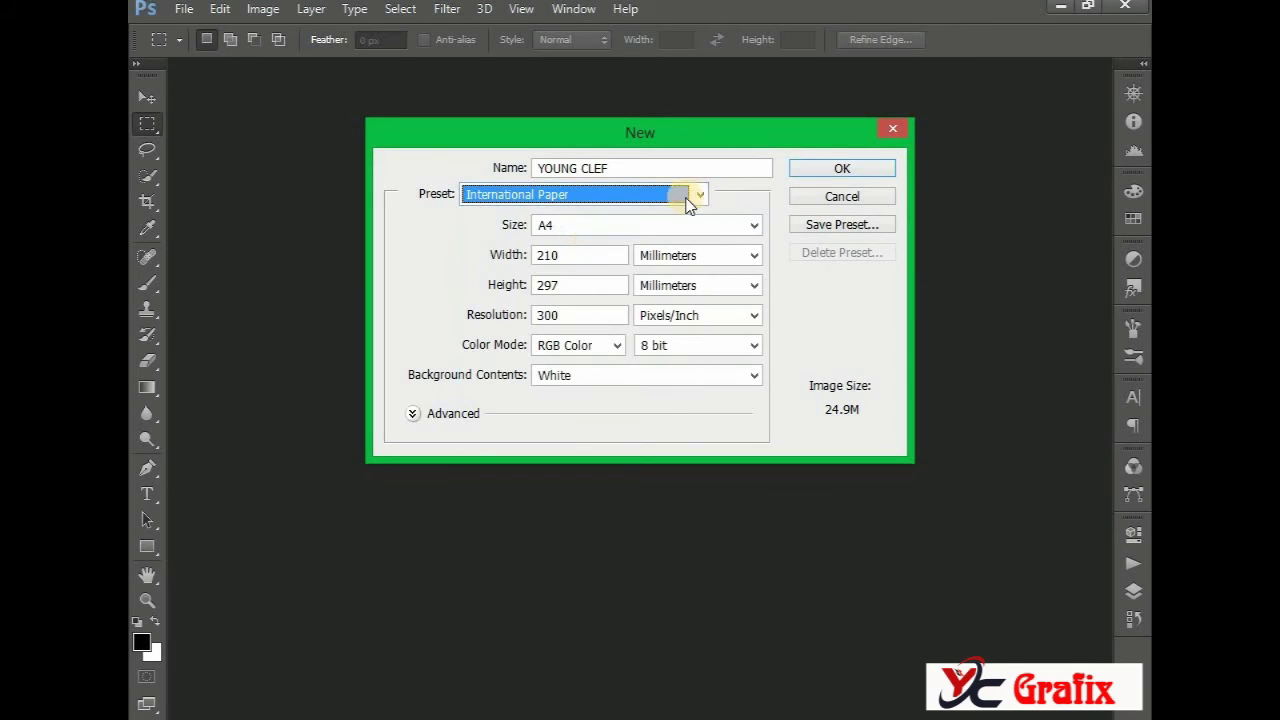
{"action": "left_click", "coordinate": [700, 198]}
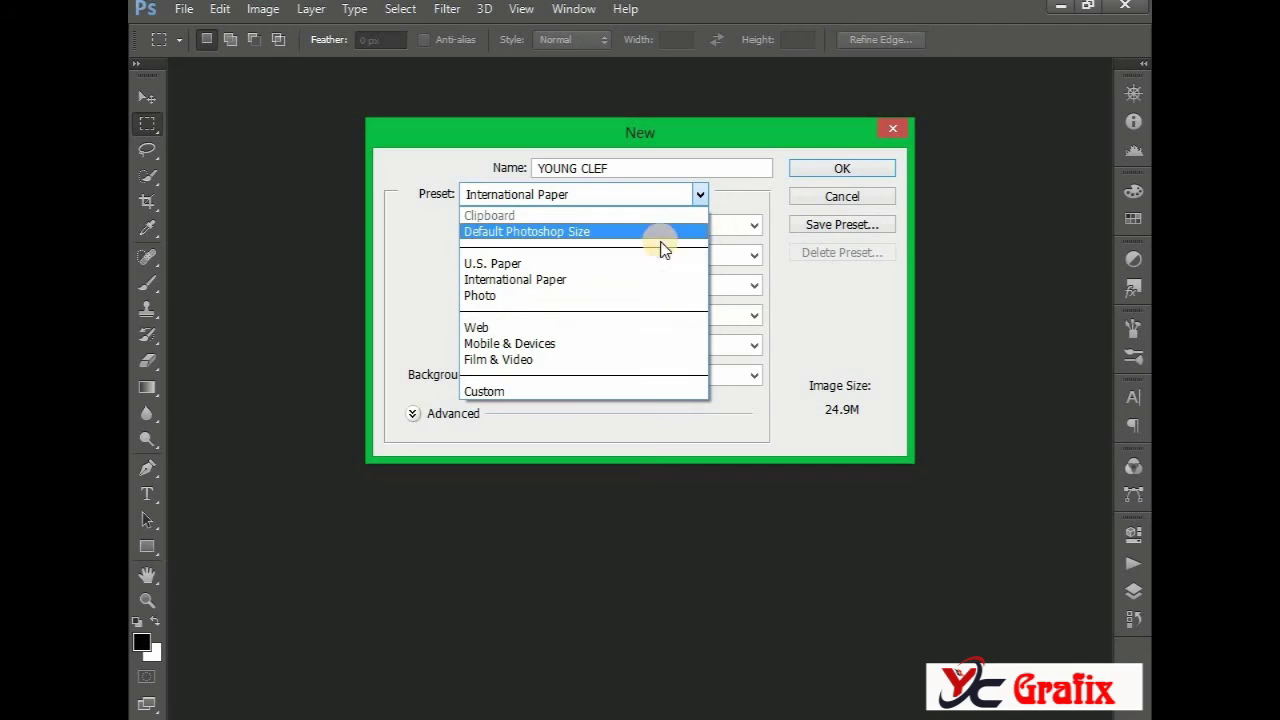
{"action": "left_click", "coordinate": [531, 280]}
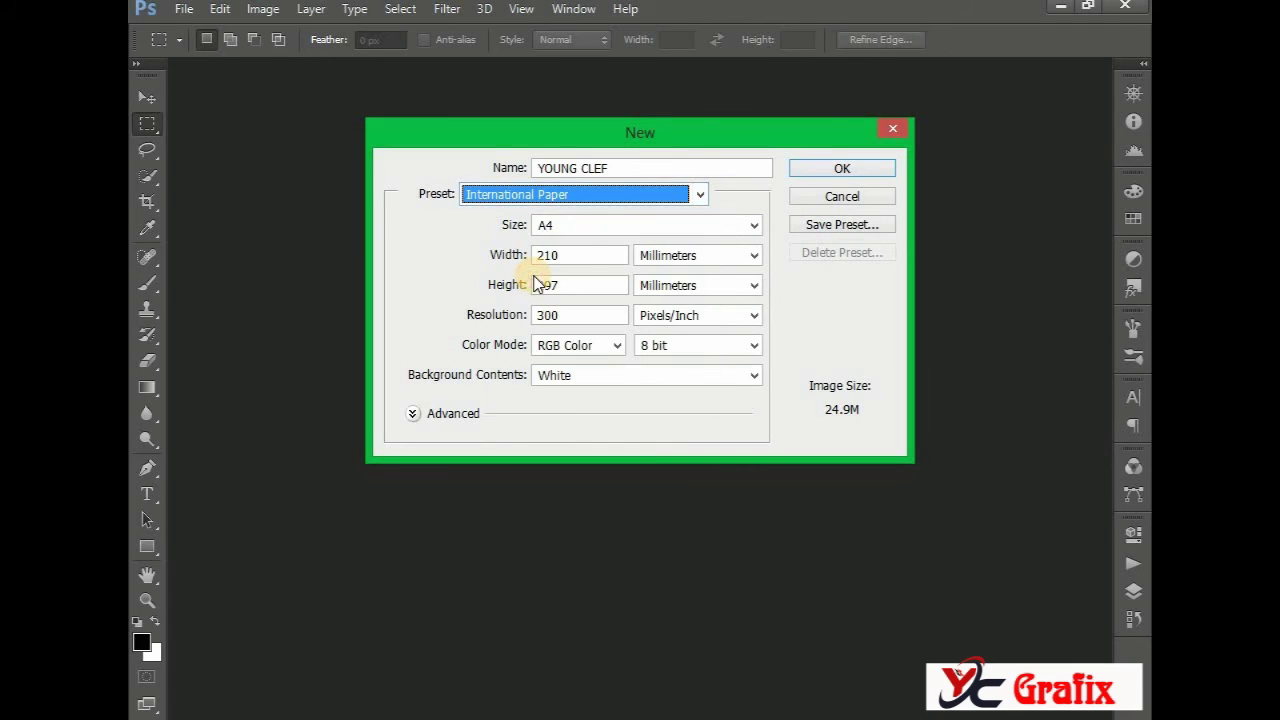
{"action": "left_click", "coordinate": [758, 230]}
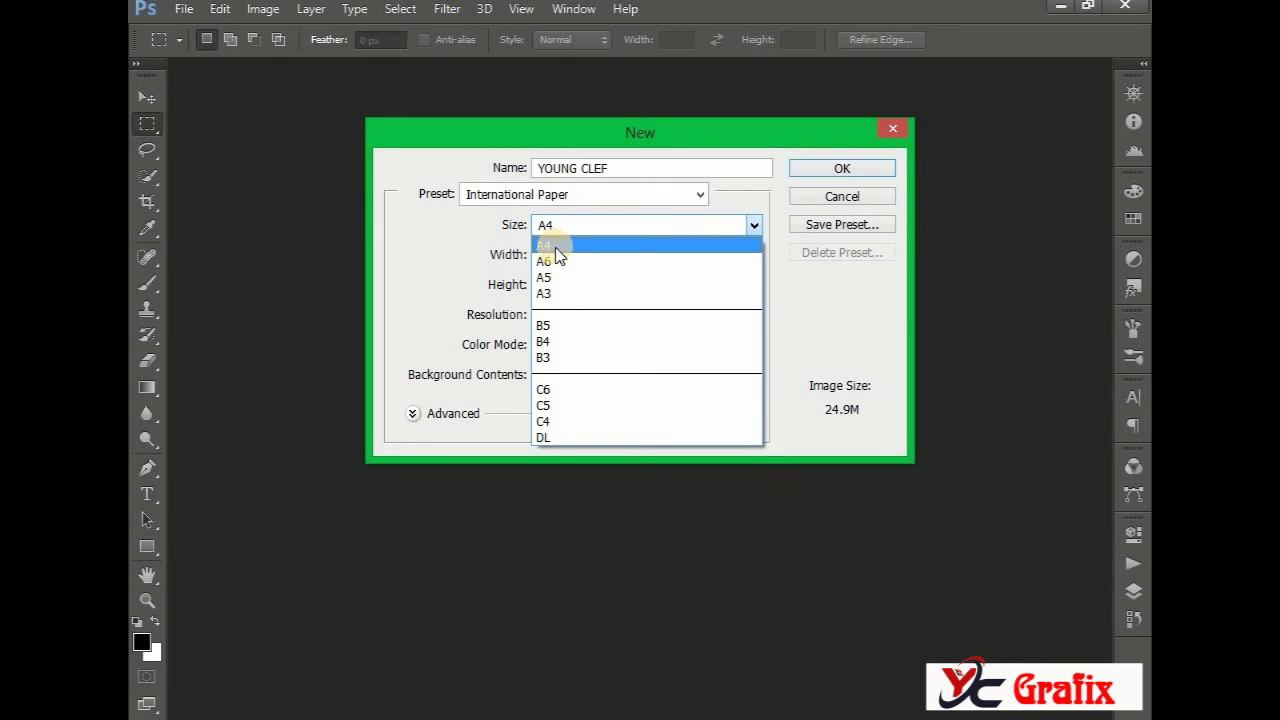
Pick A4 as the paper size and create the blank YOUNG CLEF document
{"action": "left_click", "coordinate": [556, 247]}
{"action": "left_click", "coordinate": [842, 172]}
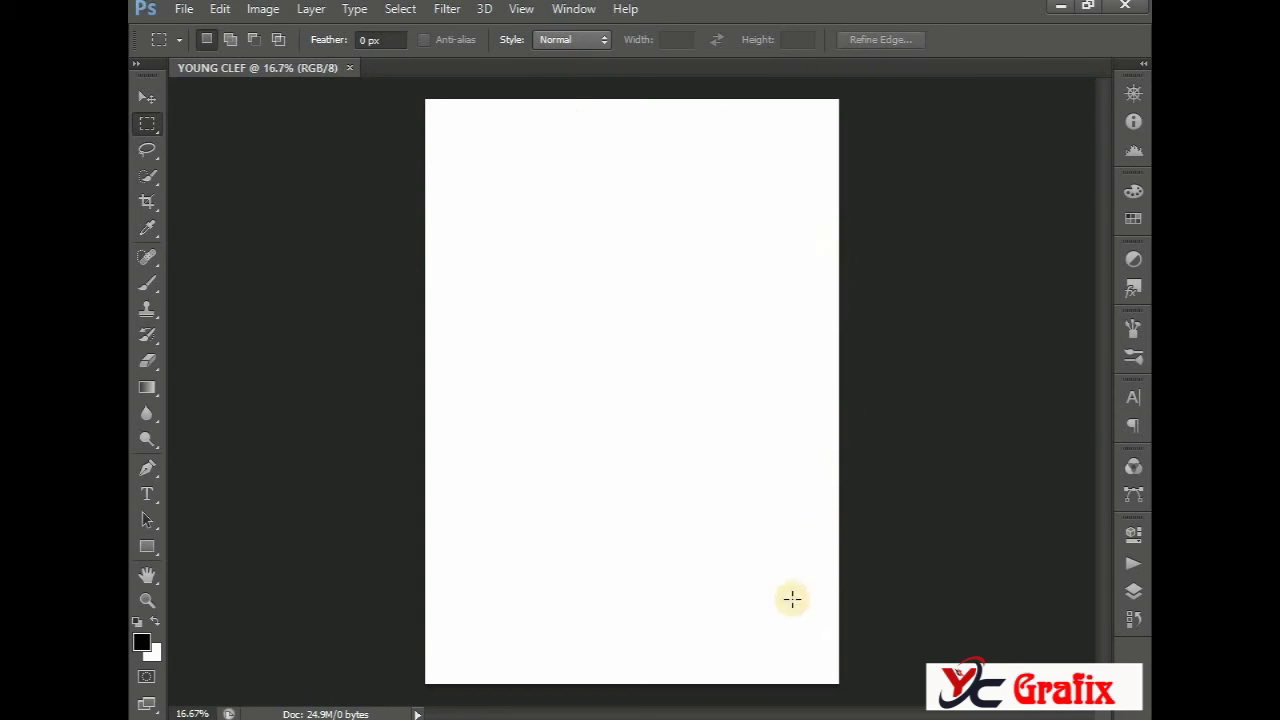
Apply Image Rotation 90° CW to turn the A4 page landscape
{"action": "left_click", "coordinate": [262, 10]}
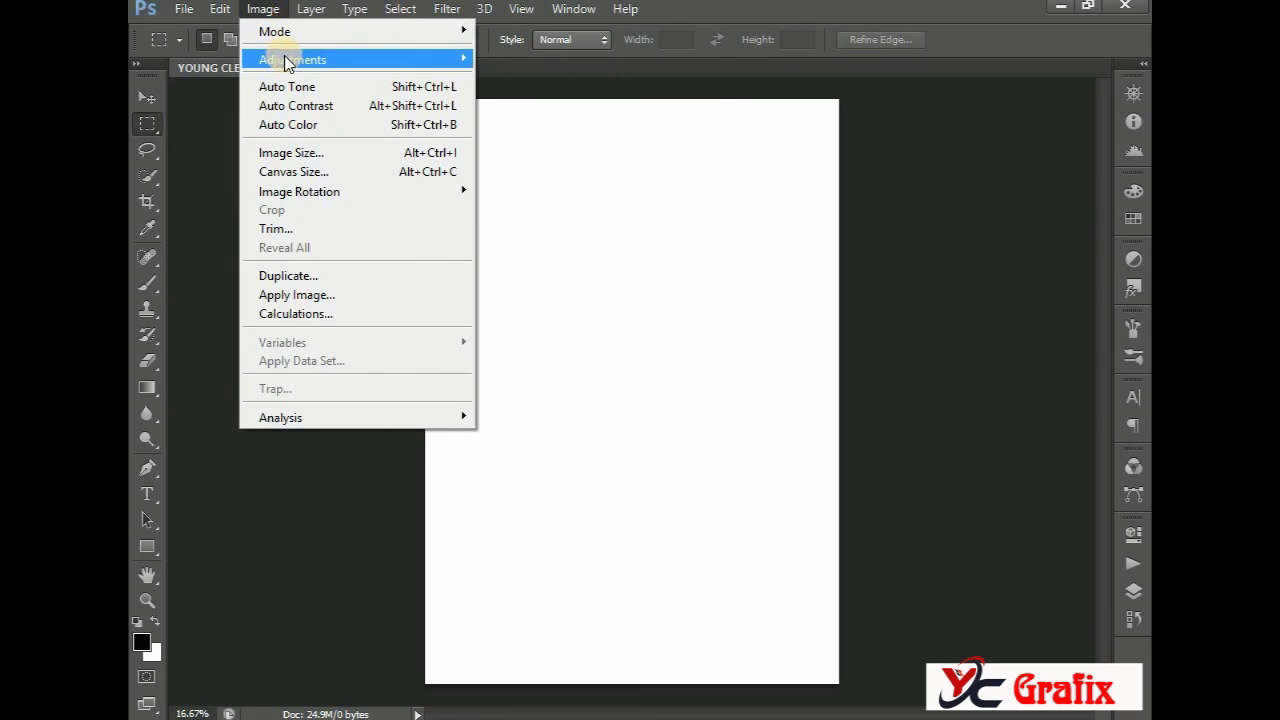
{"action": "mouse_move", "coordinate": [299, 191]}
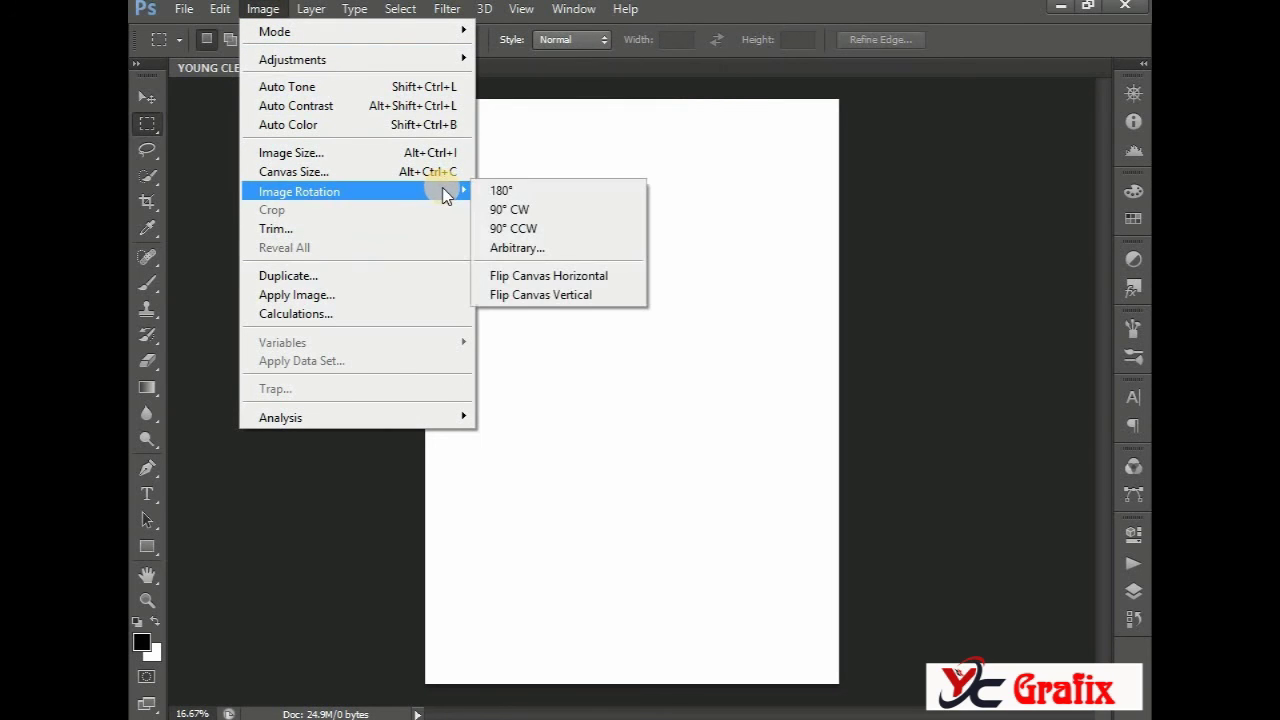
{"action": "left_click", "coordinate": [504, 213]}
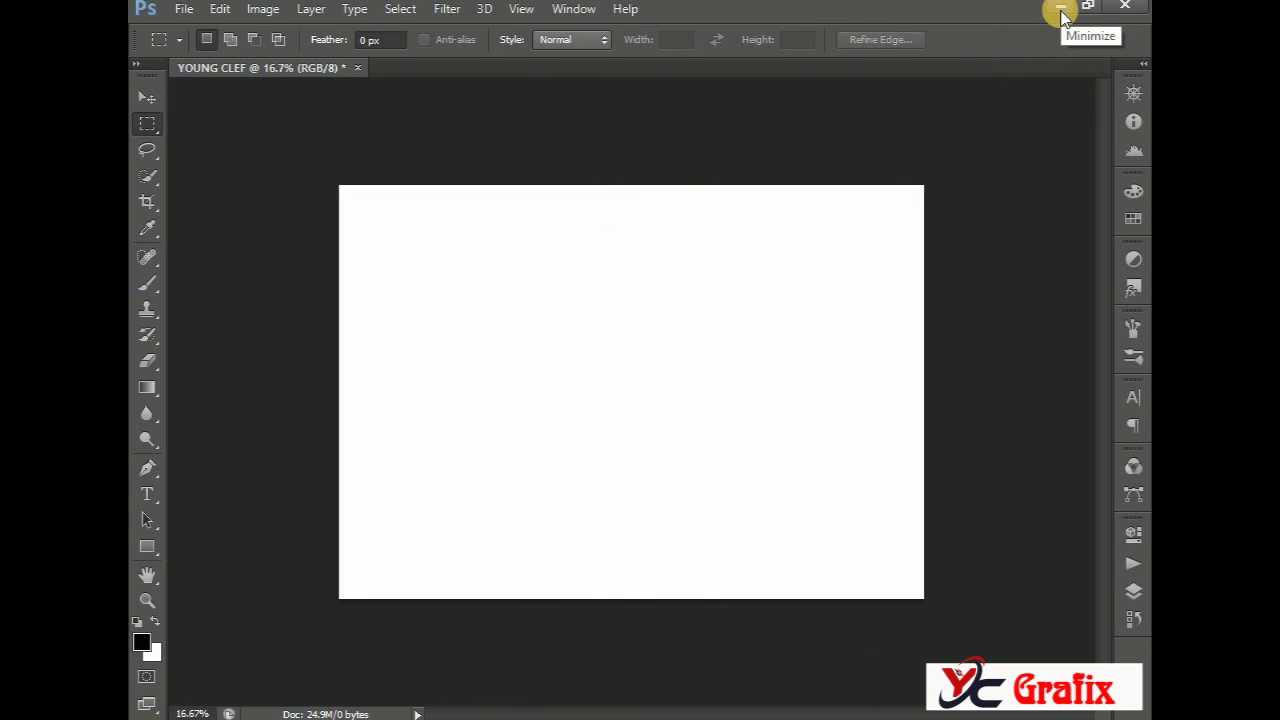
Minimize Photoshop and refresh the Windows desktop
{"action": "left_click", "coordinate": [1061, 10]}
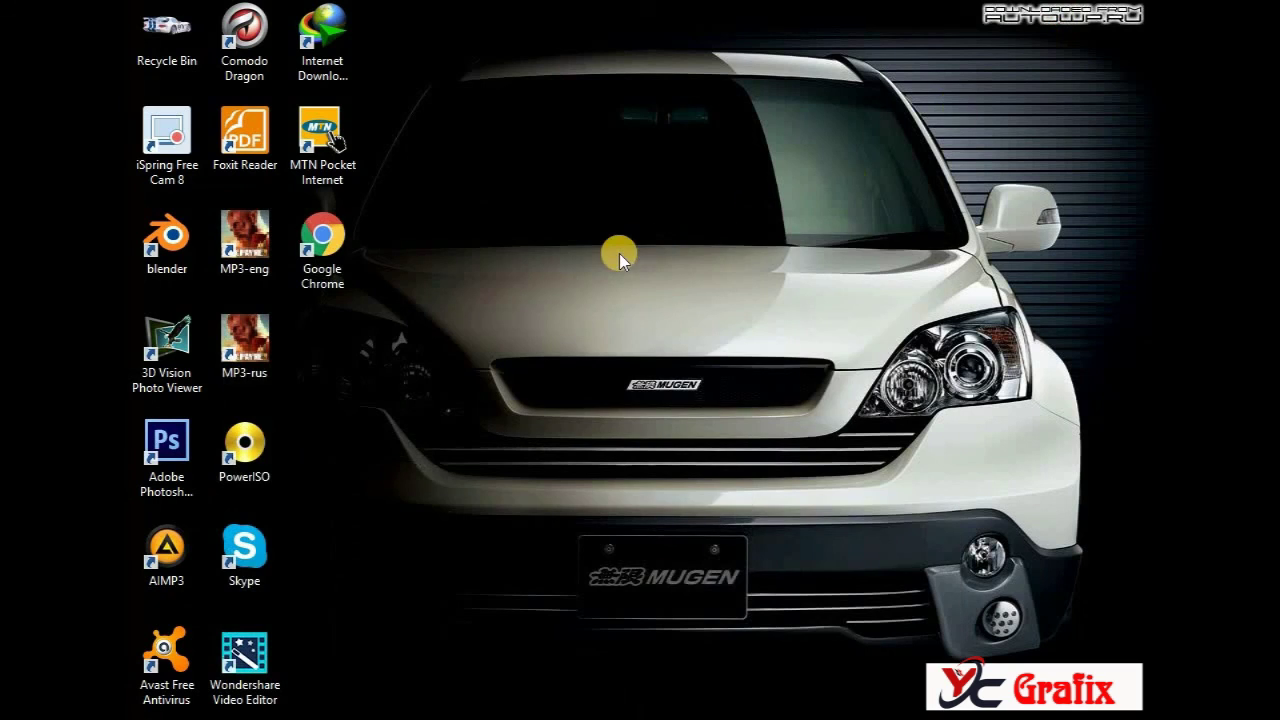
{"action": "right_click", "coordinate": [579, 259]}
{"action": "left_click", "coordinate": [611, 323]}
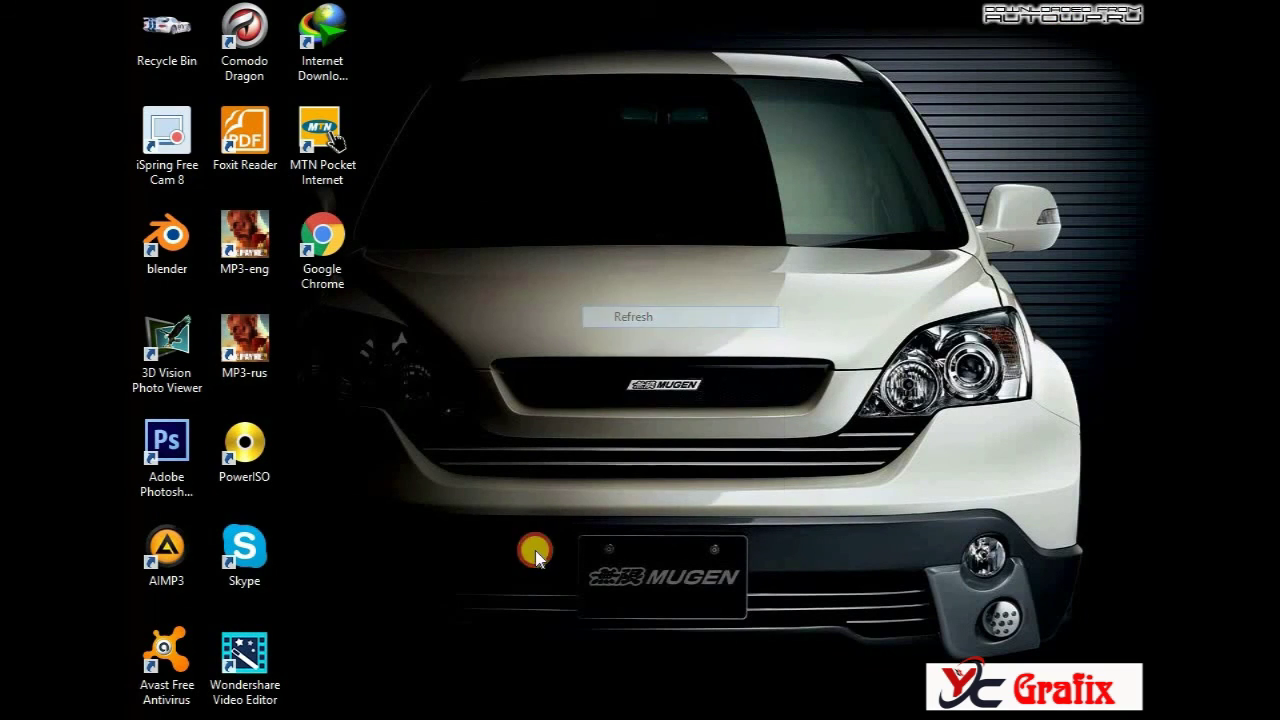